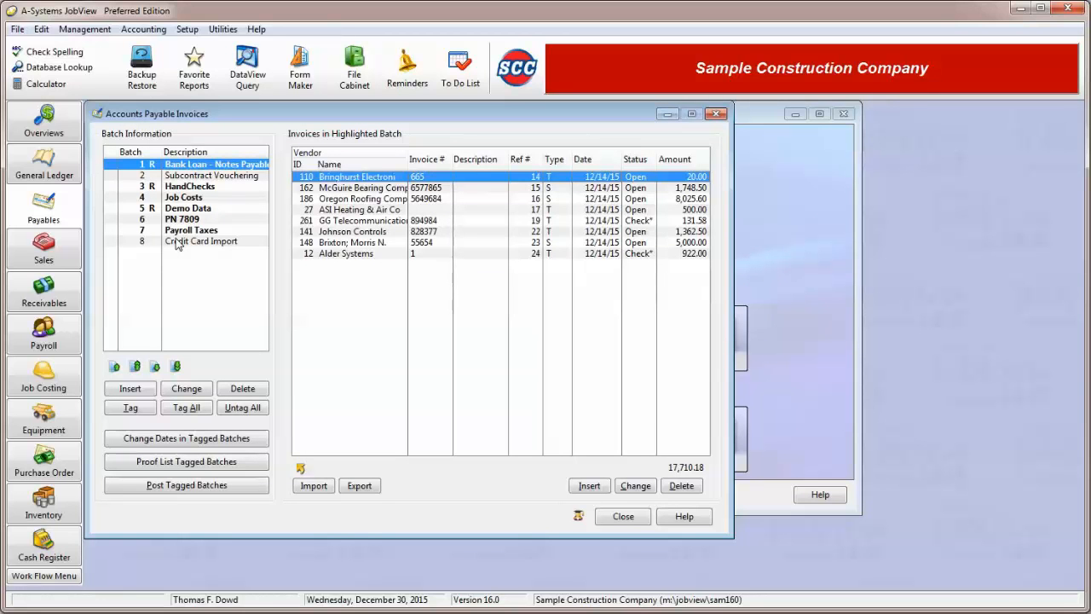
Select the Subcontract Vouchering batch and start adding a new subcontract invoice to it.
left_click(208, 177)
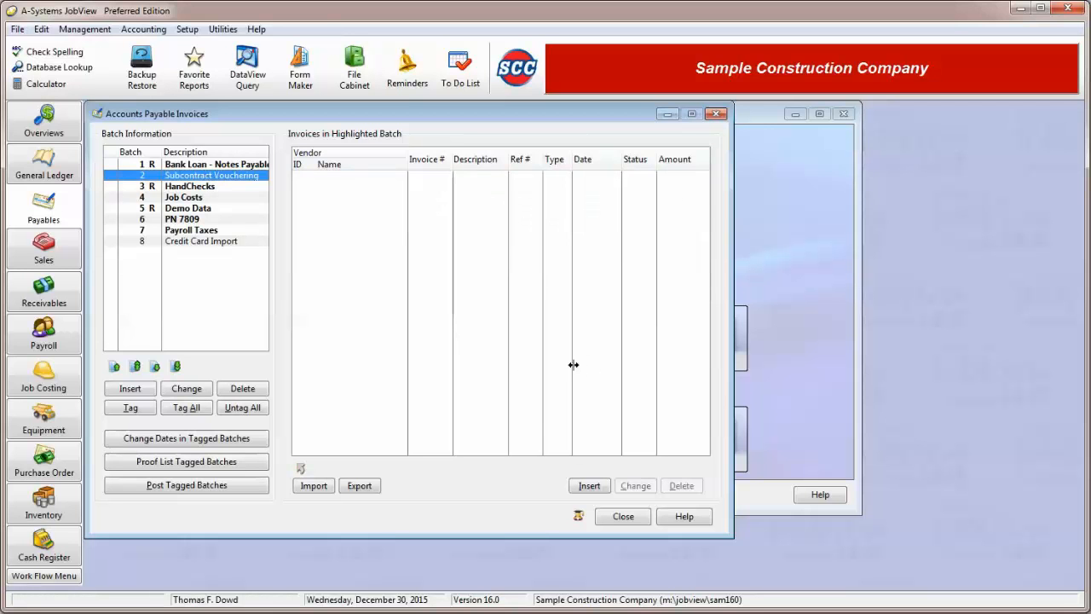
left_click(587, 490)
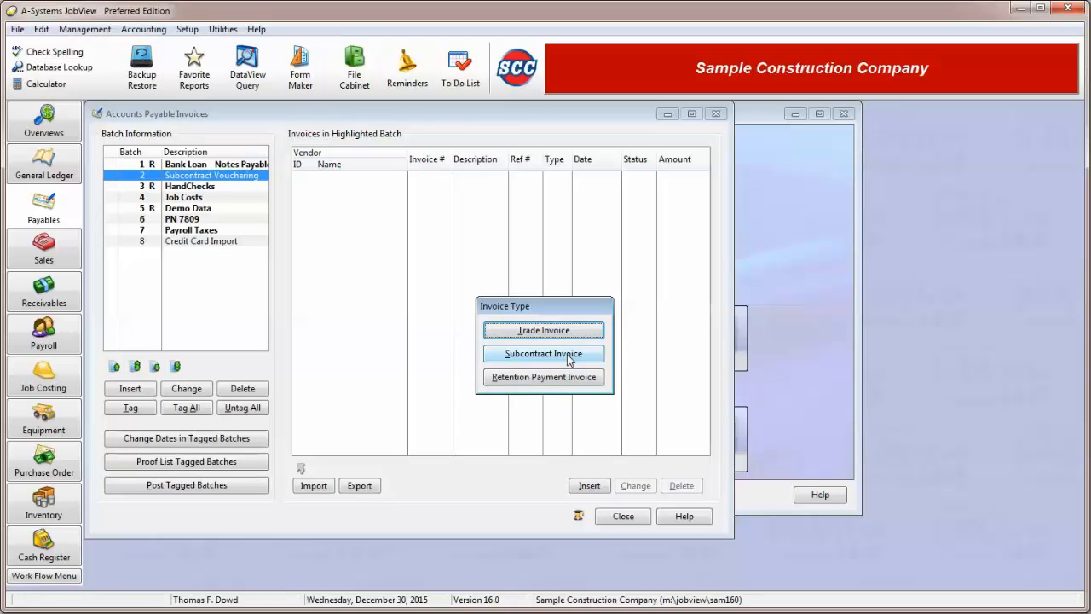
left_click(569, 356)
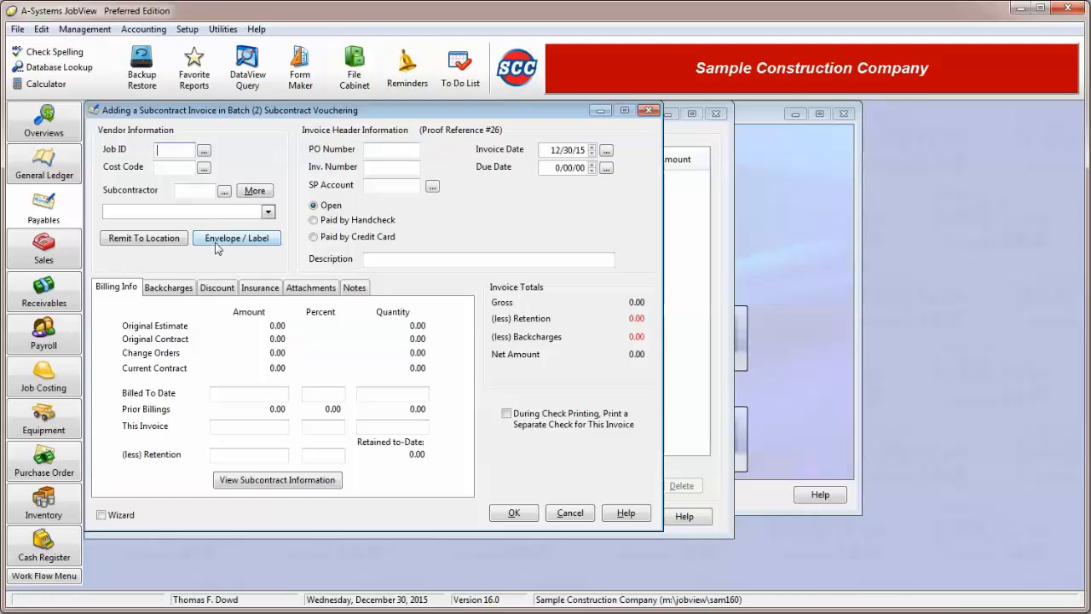
Set the invoice's job to 300 Pleasant City C of C Office and its cost code to 06191S Trus-Joists.
left_click(203, 151)
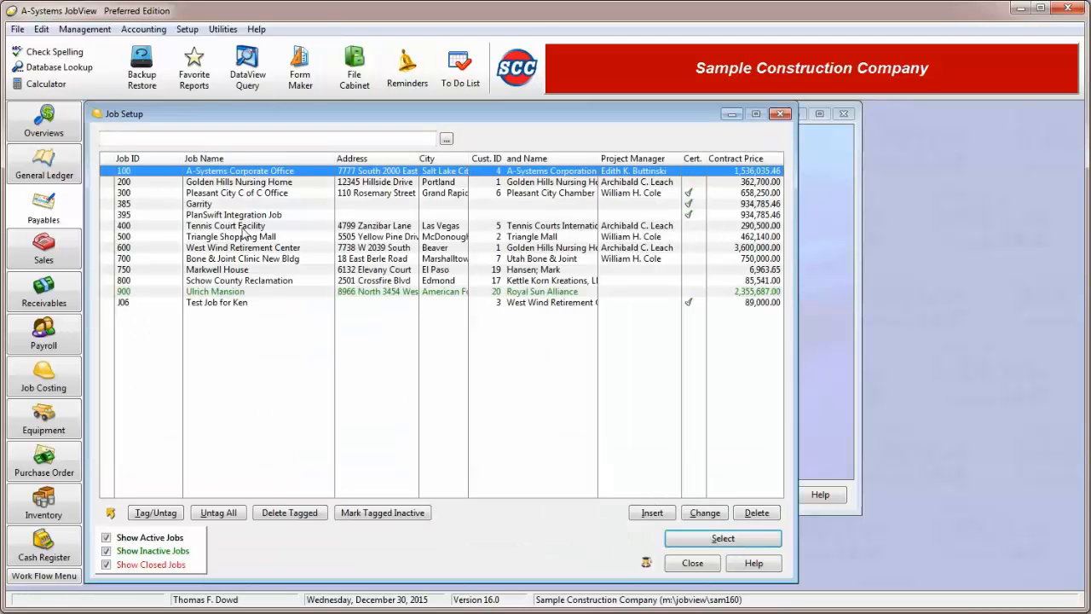
double_click(247, 194)
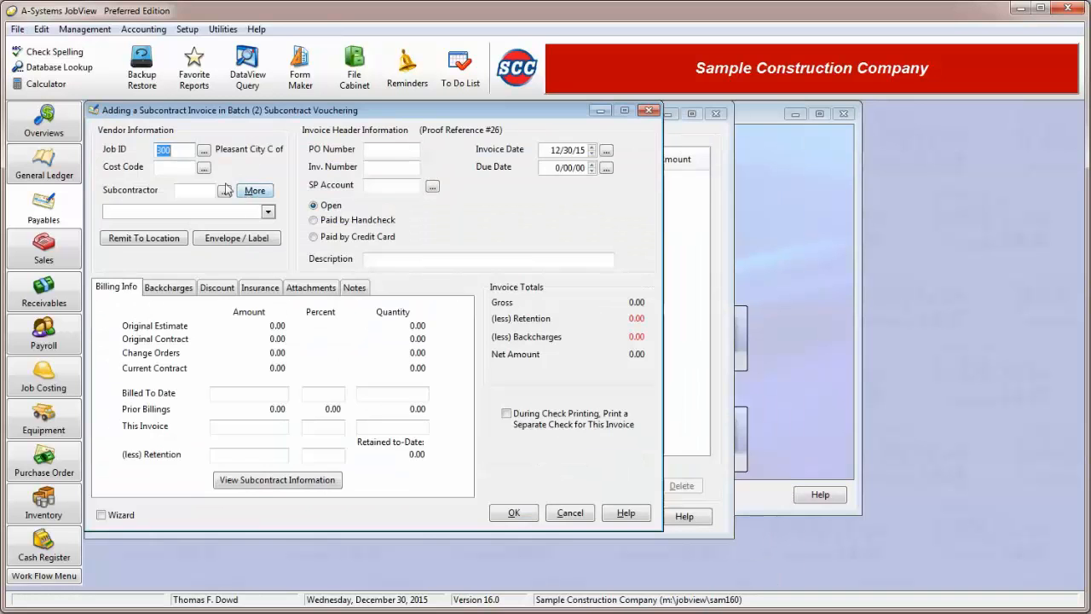
left_click(203, 168)
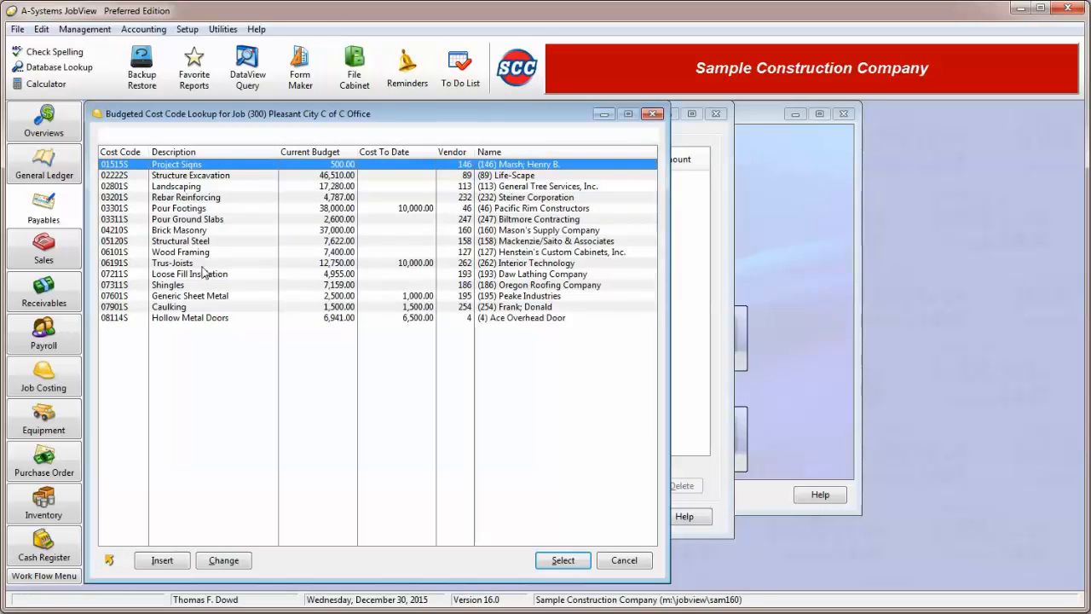
double_click(199, 265)
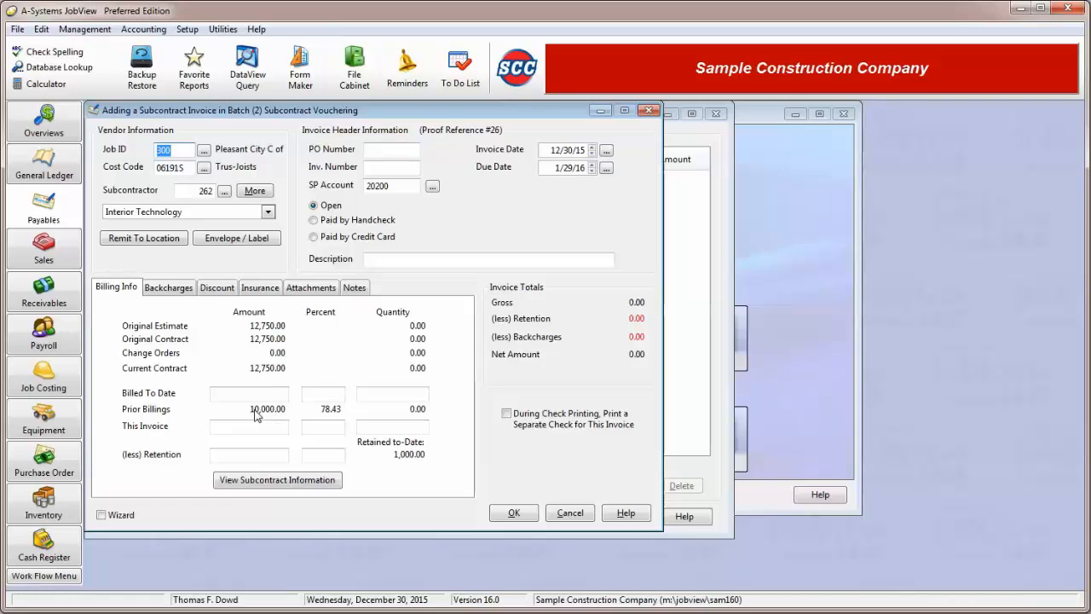
Enter 56168 as the invoice number.
left_click(402, 168)
type("56168")
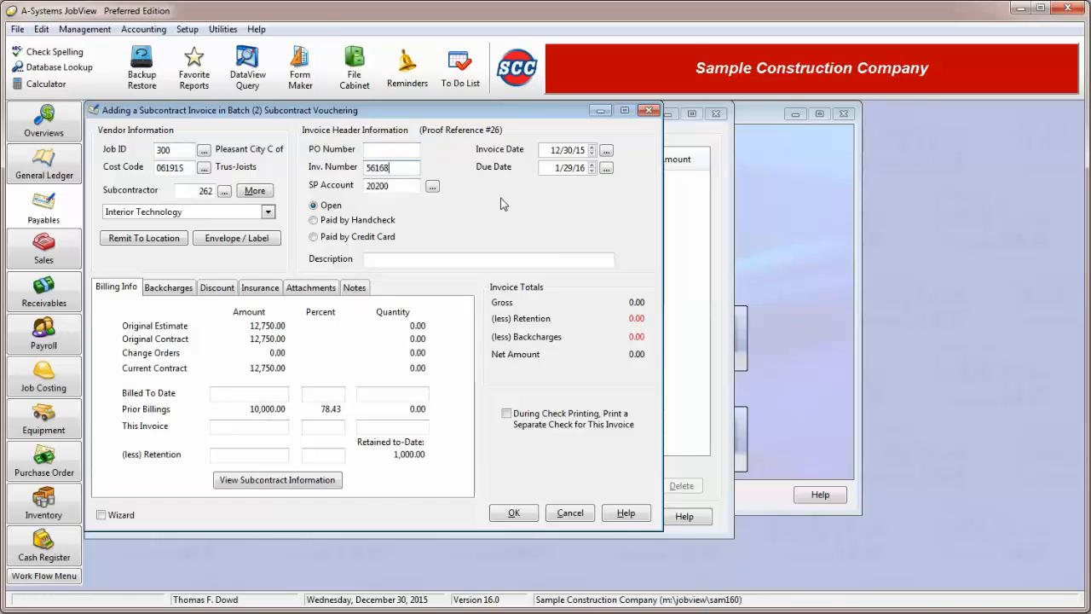
left_click(315, 221)
left_click(314, 237)
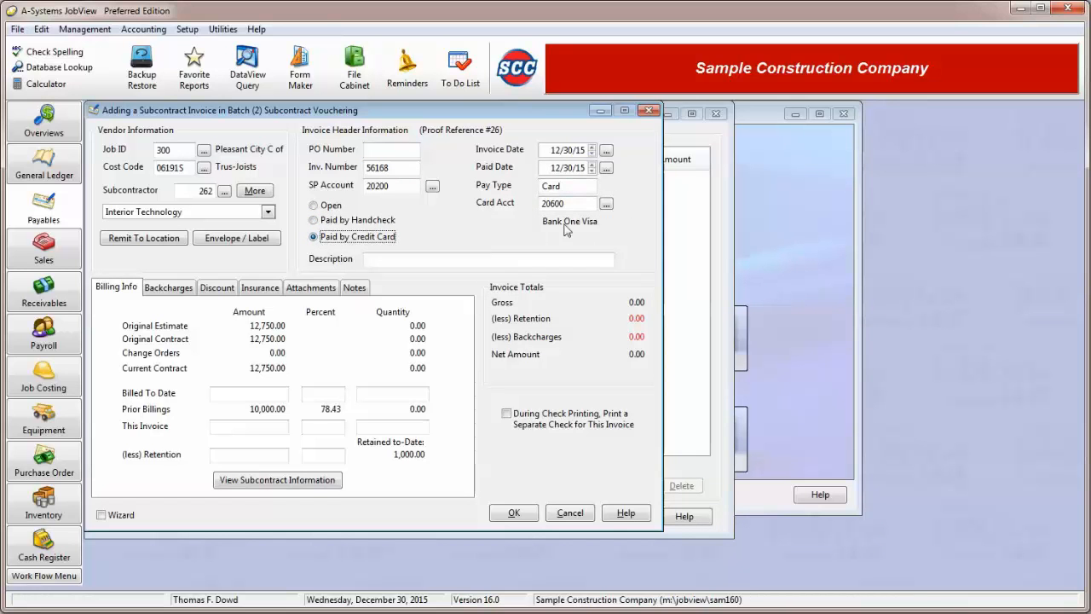
left_click(322, 221)
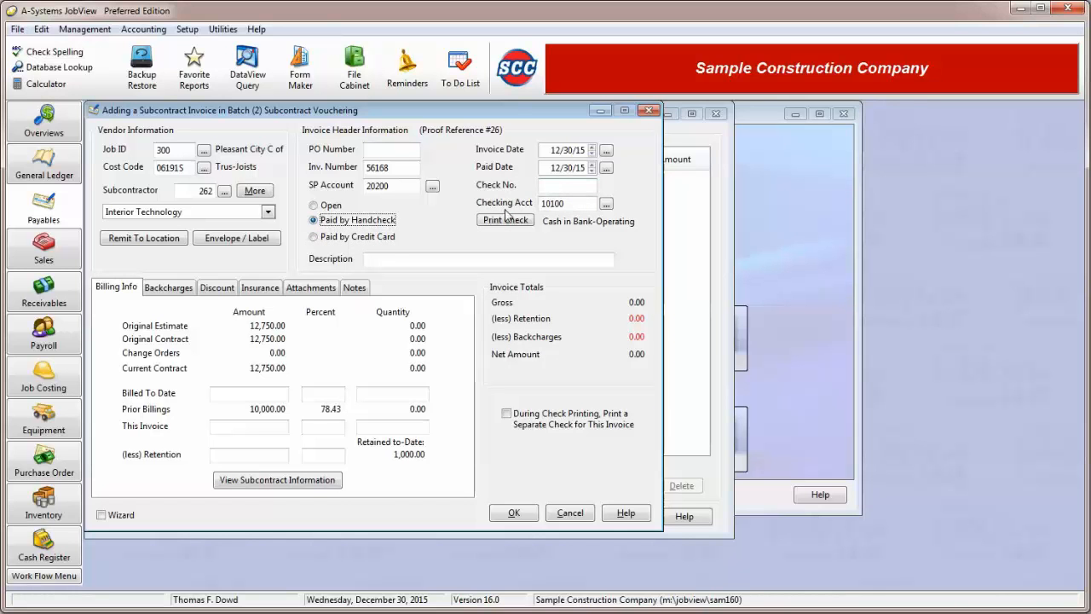
left_click(346, 237)
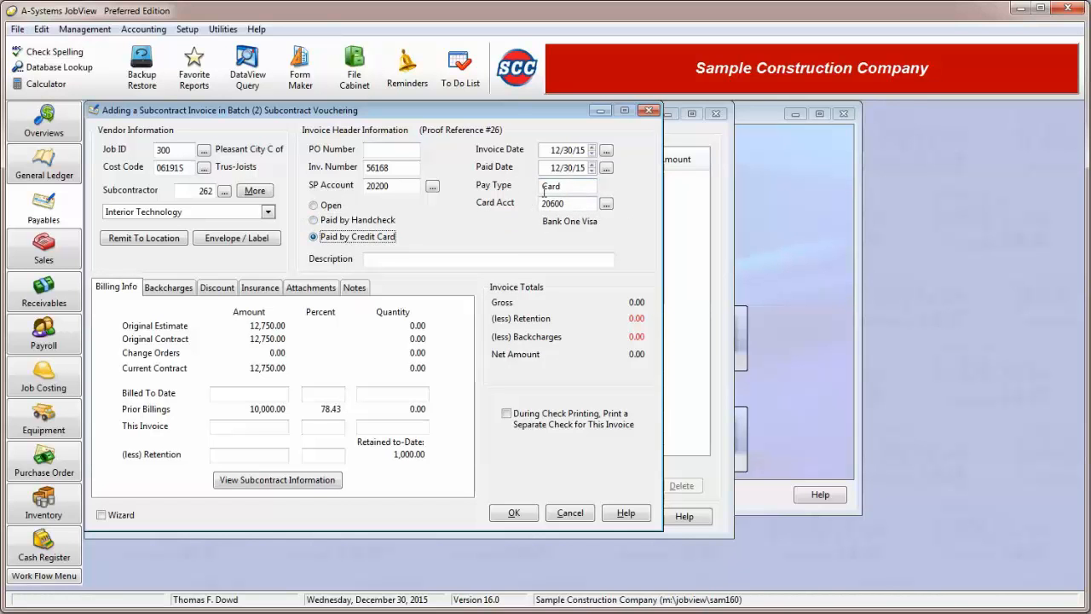
left_click_drag(577, 205, 542, 205)
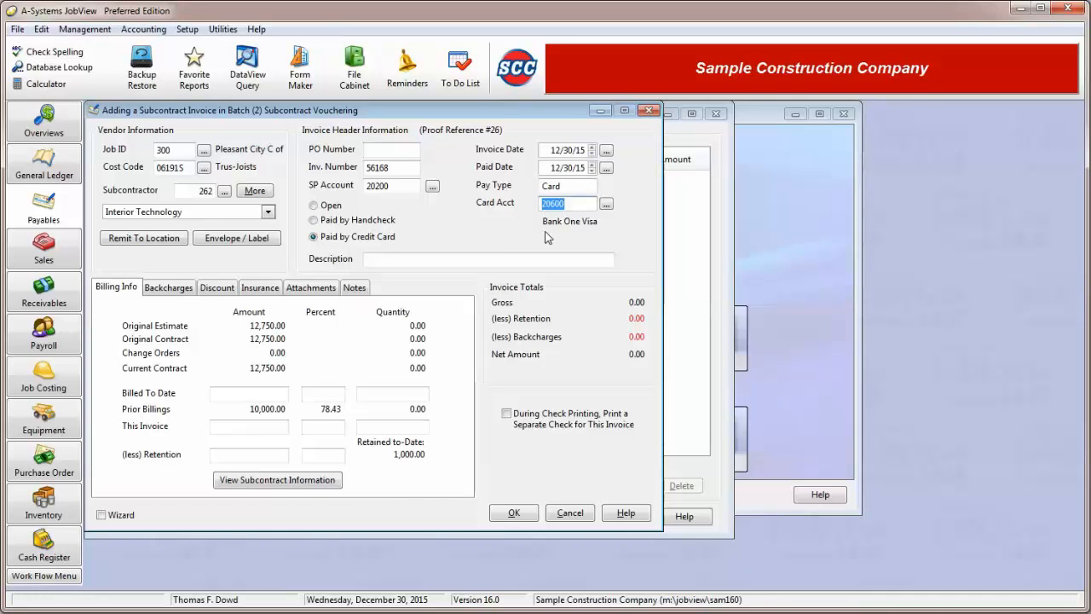
left_click(328, 206)
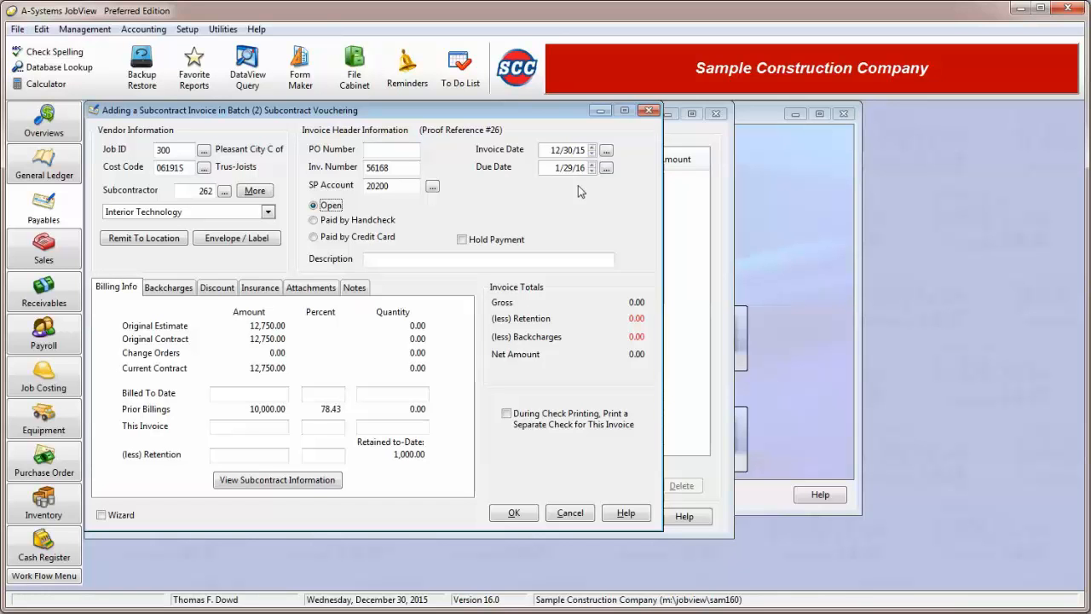
left_click(563, 168)
left_click(462, 241)
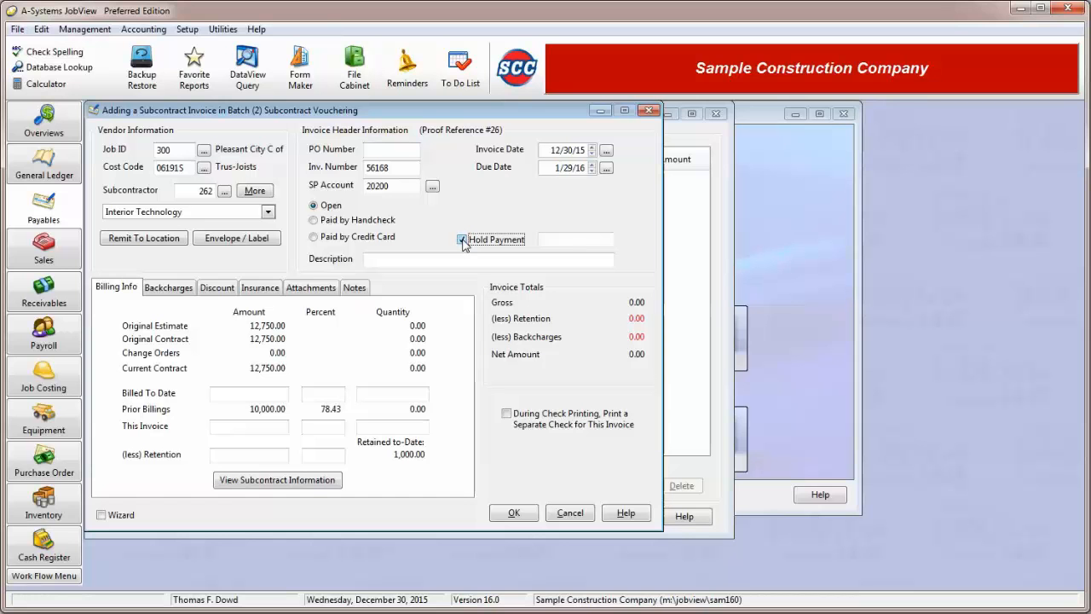
left_click(571, 239)
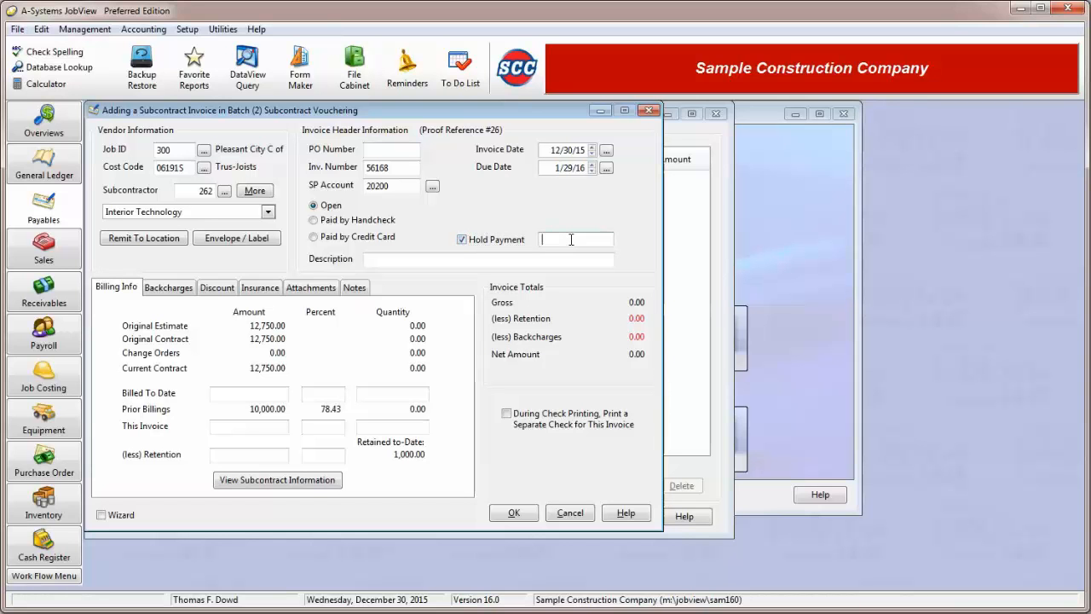
type("Dic")
key("BackSpace")
type("spute")
left_click_drag(587, 241, 532, 249)
key("Delete")
left_click(462, 239)
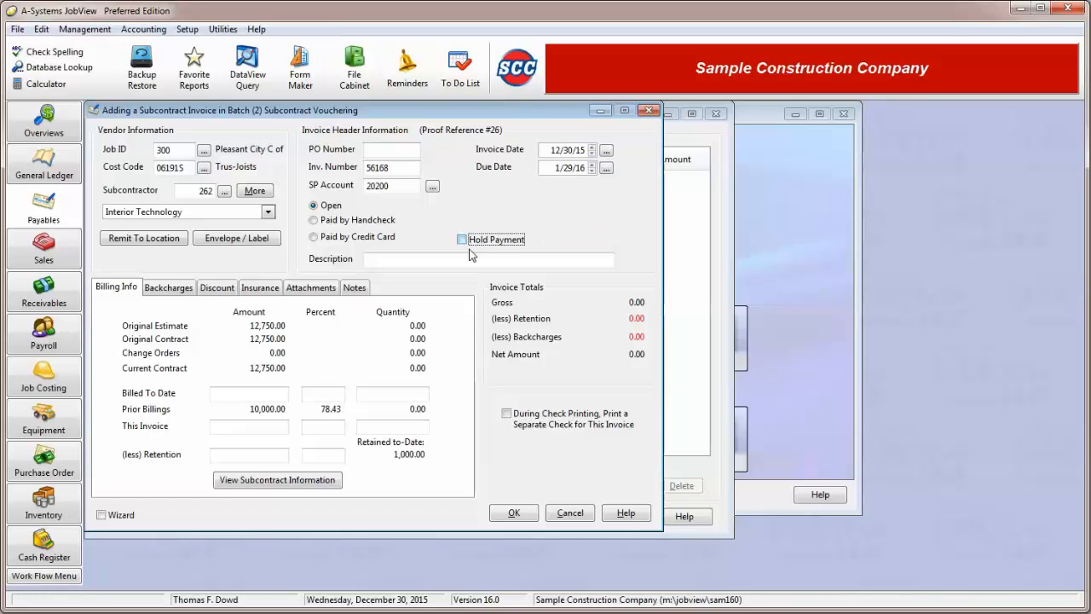
Enter the invoice description Progress Billing #2.
left_click(396, 260)
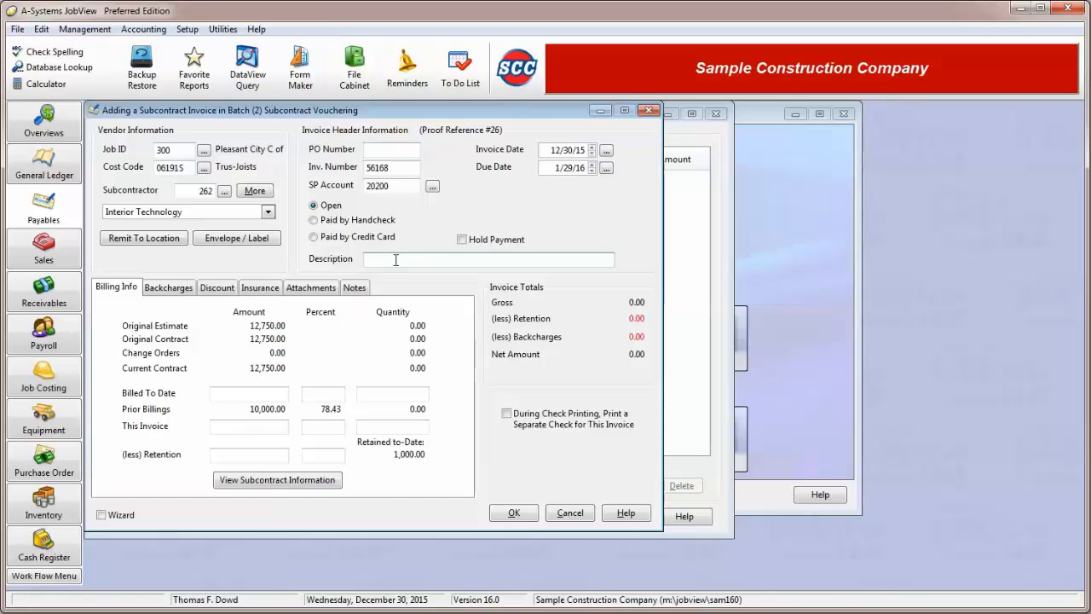
type("Progress Billing #2")
Set the Billed To Date amount to 12,750.
left_click(279, 396)
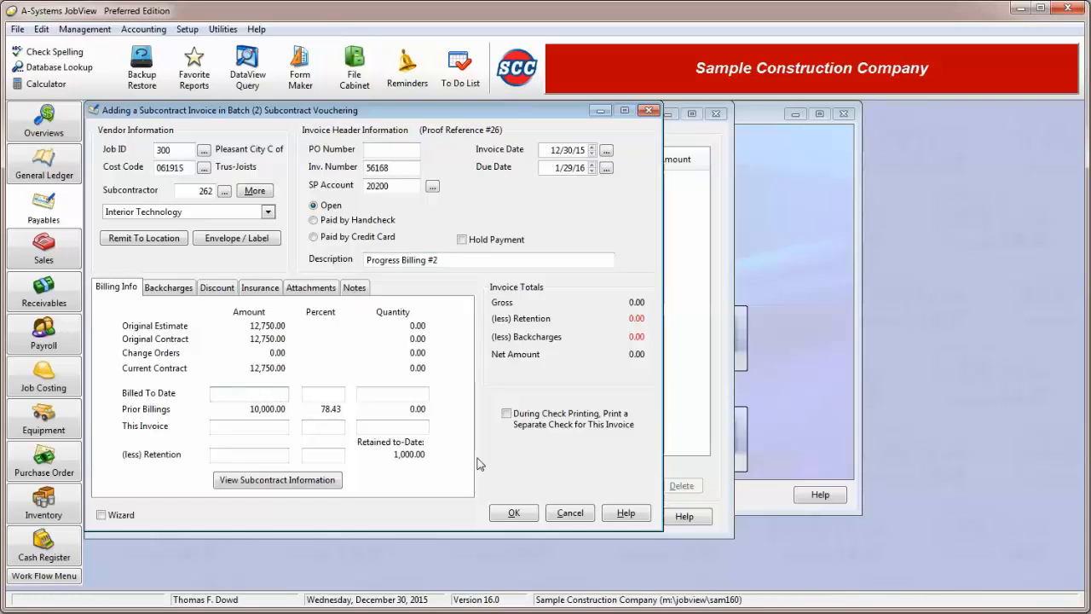
type("12,750")
key("Tab")
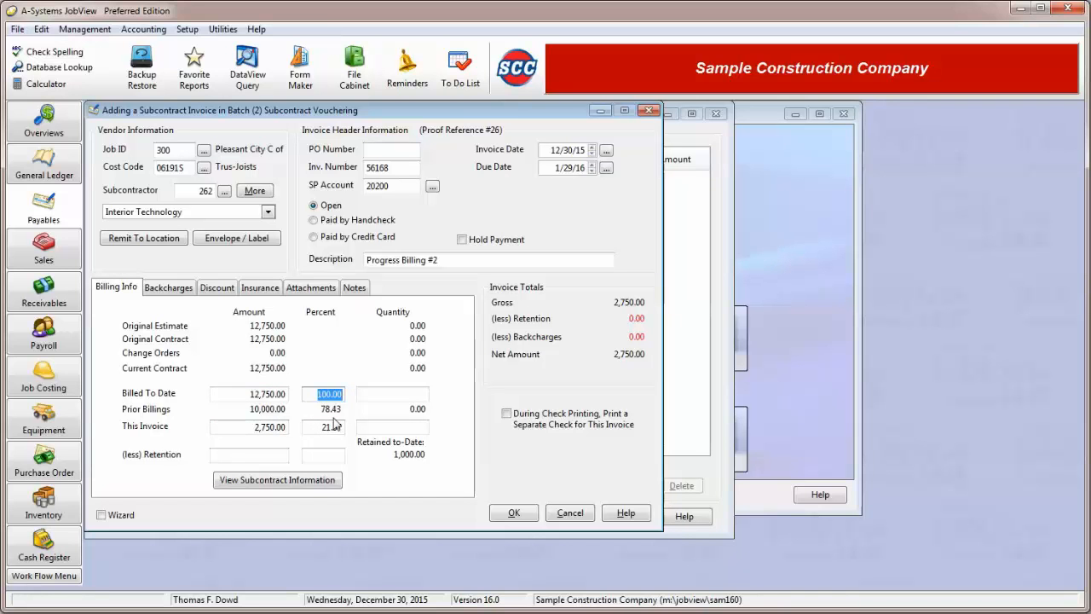
left_click(253, 427)
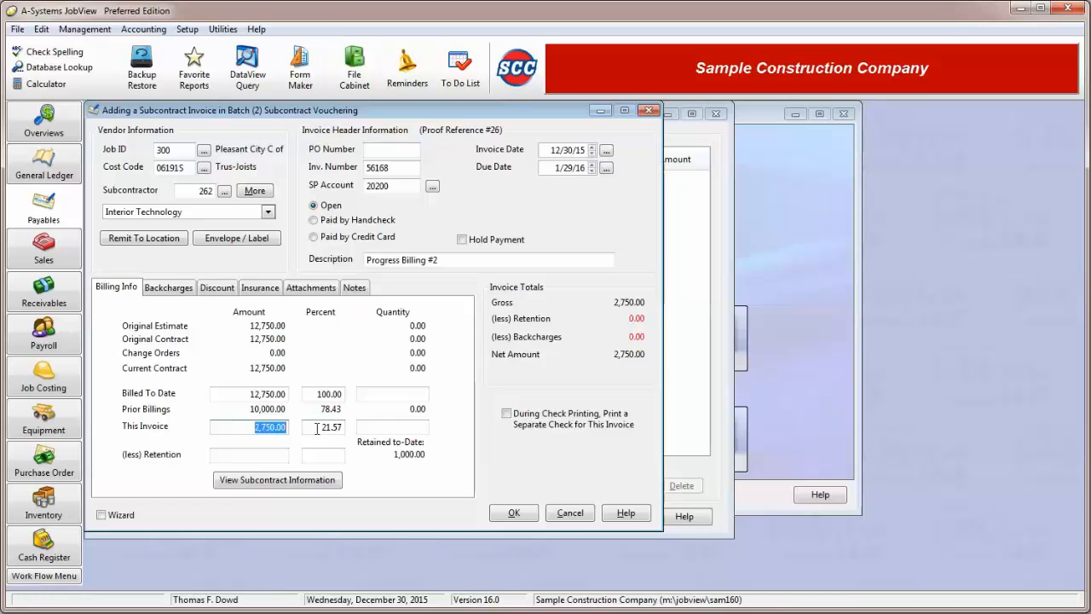
key("Tab")
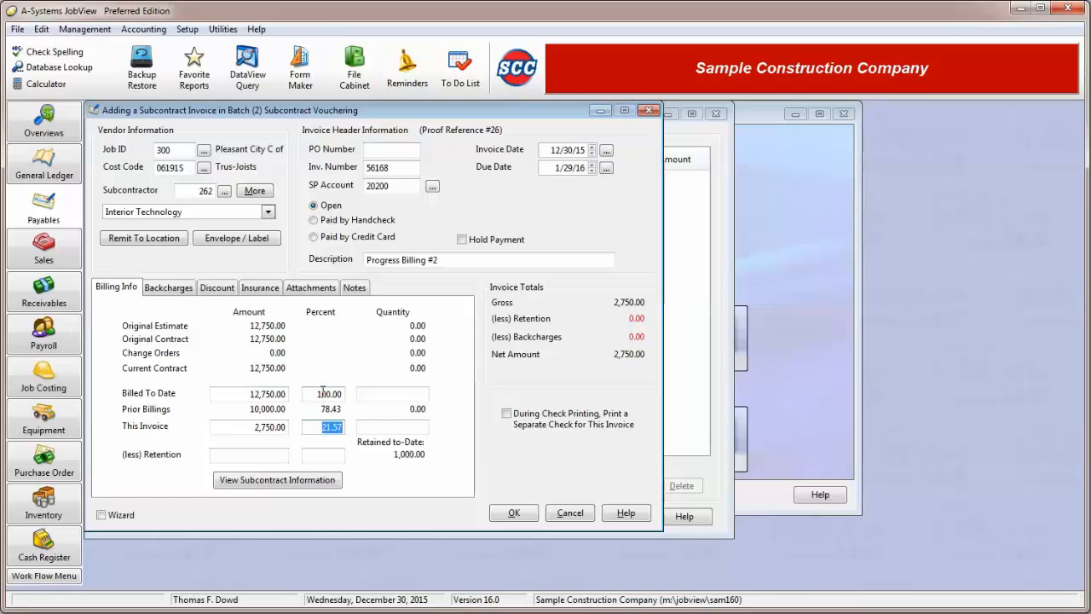
Set the retention percentage to 10.
left_click(317, 457)
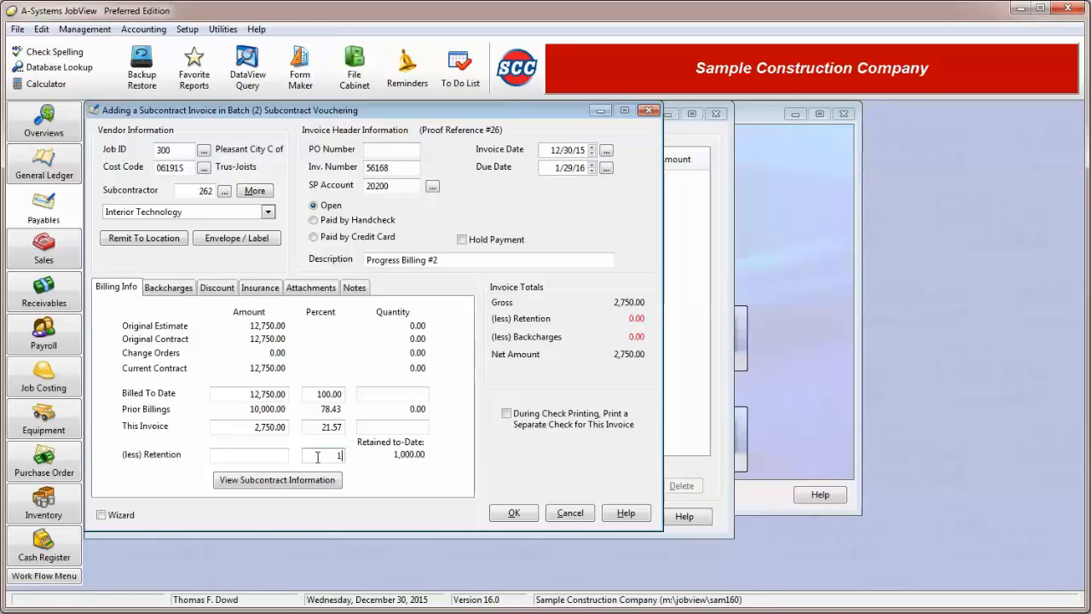
type("10")
key("Tab")
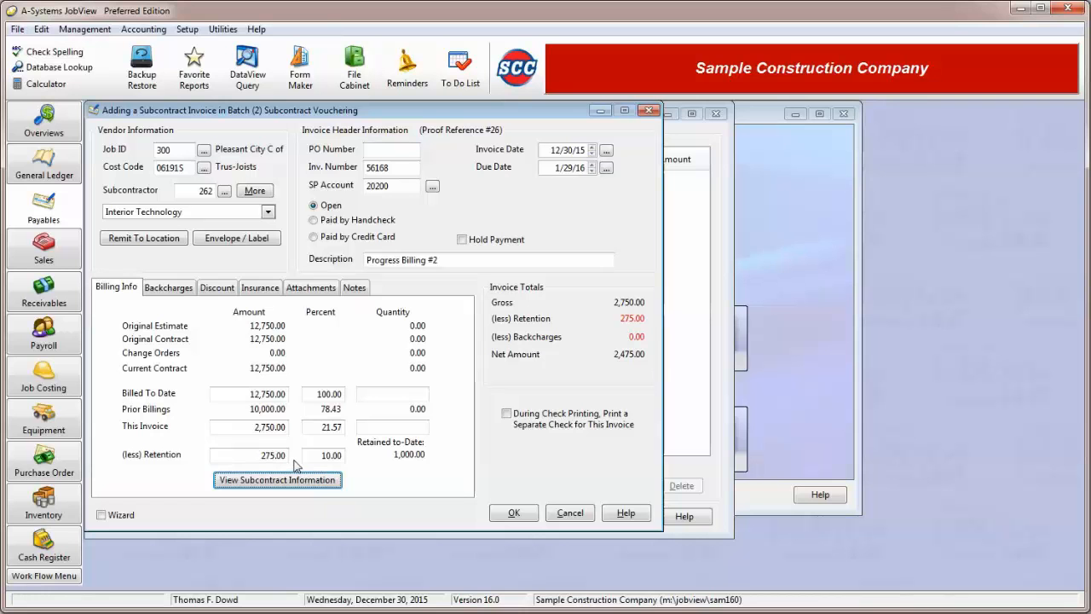
Open the Backcharges tab and review the standard backcharge type options.
left_click(169, 288)
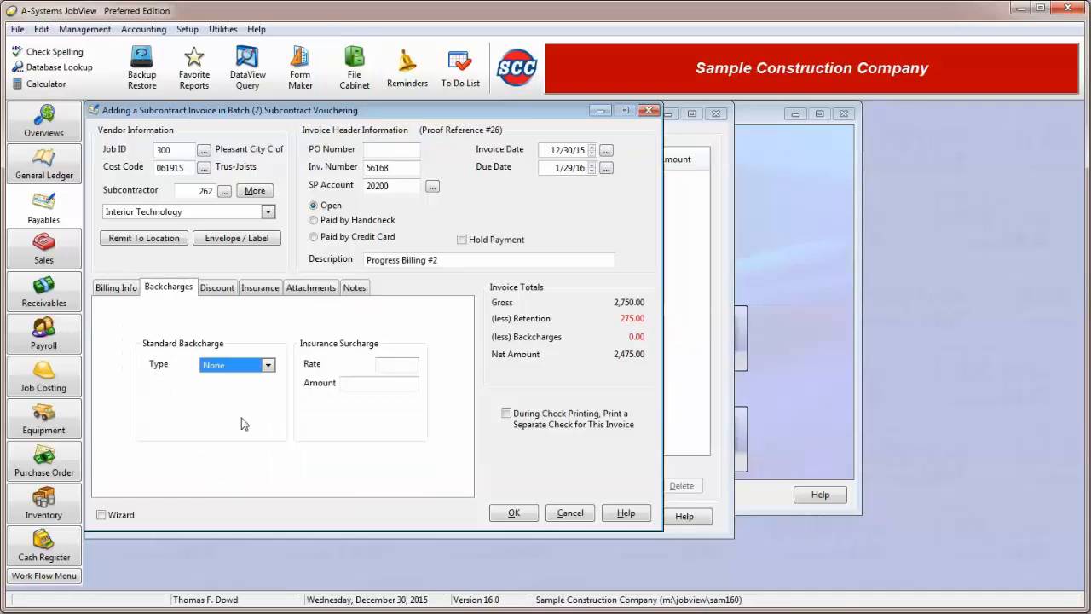
left_click(269, 367)
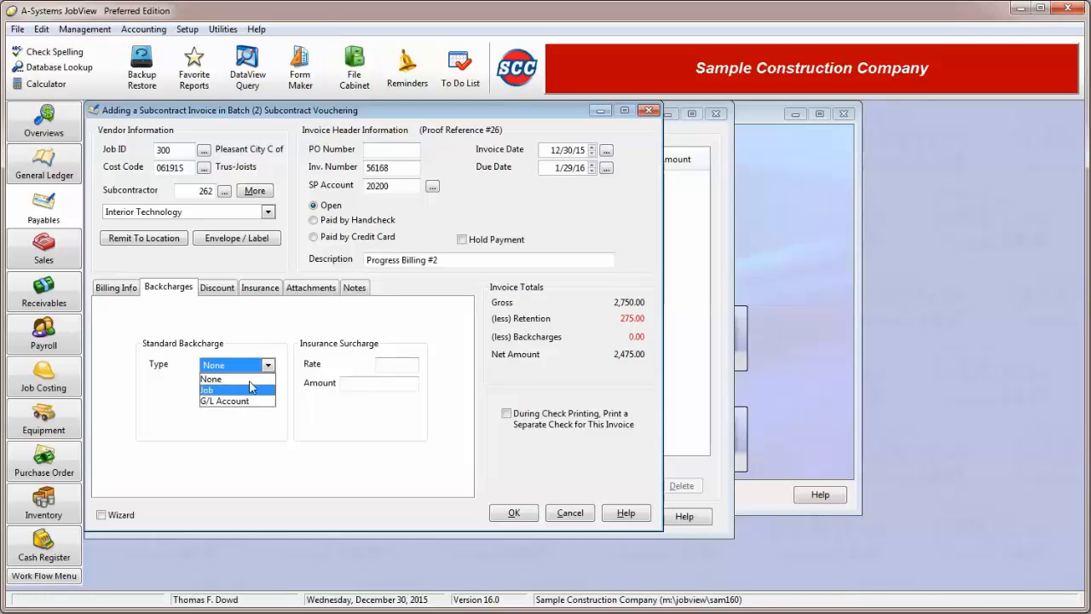
left_click(253, 380)
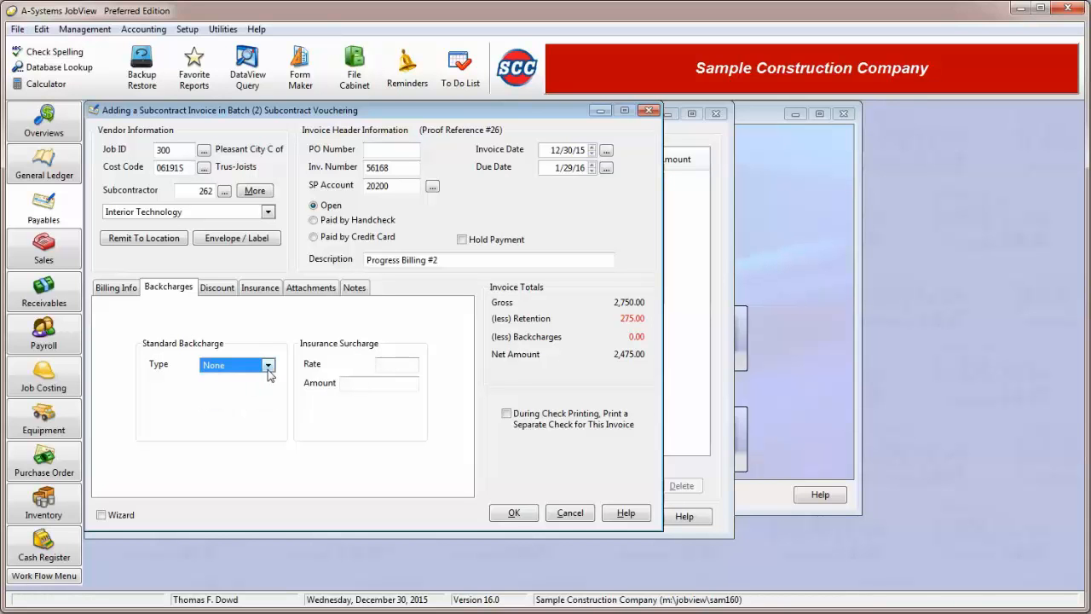
left_click(267, 366)
left_click(237, 401)
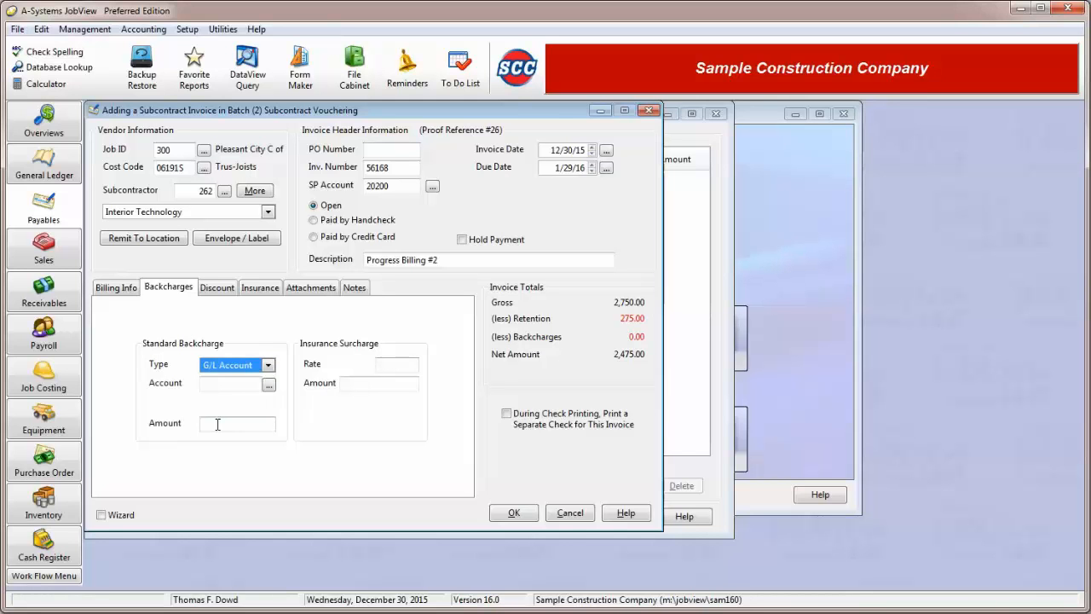
left_click(268, 365)
left_click(237, 380)
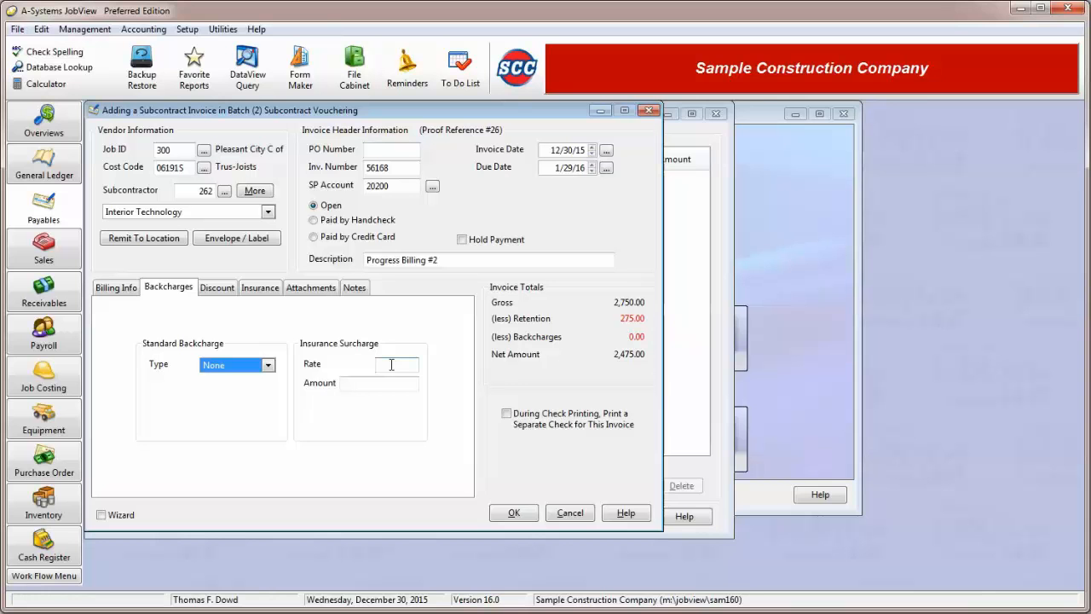
left_click(391, 364)
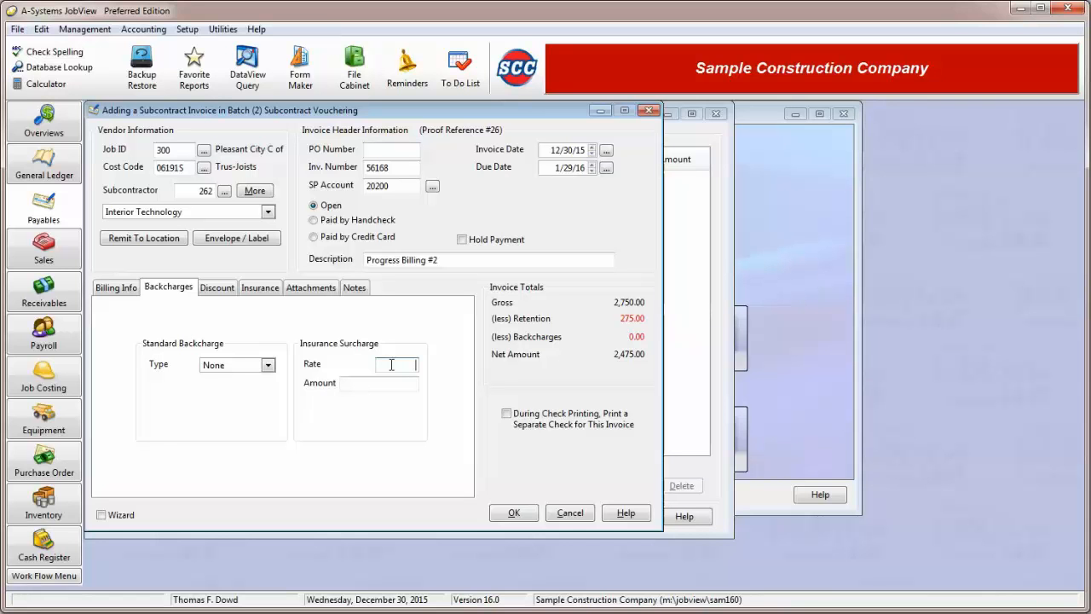
type("8.5")
key("Tab")
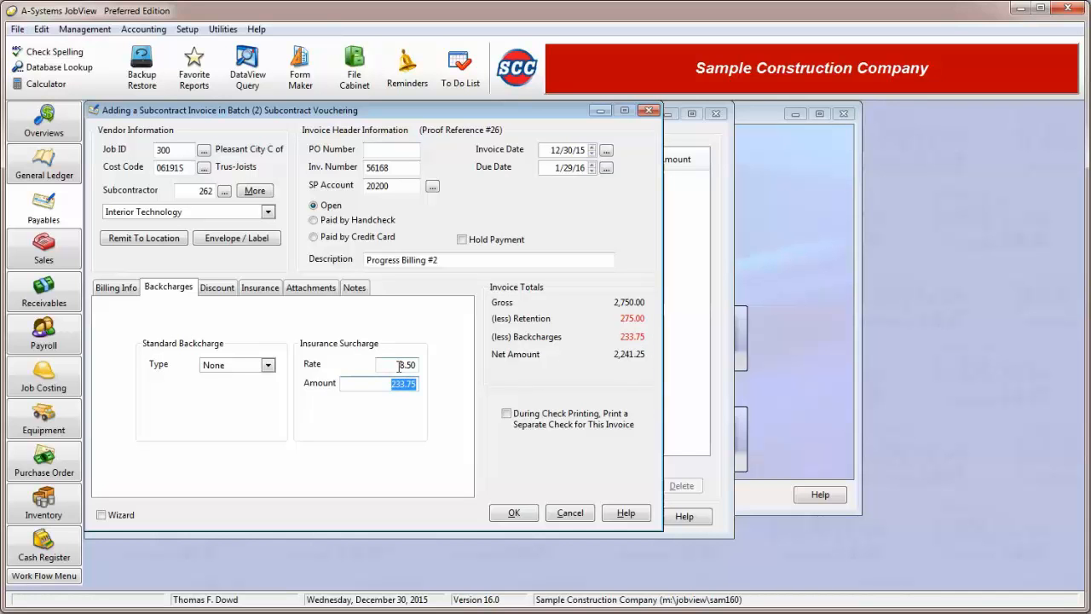
left_click_drag(399, 366, 421, 385)
left_click(398, 364)
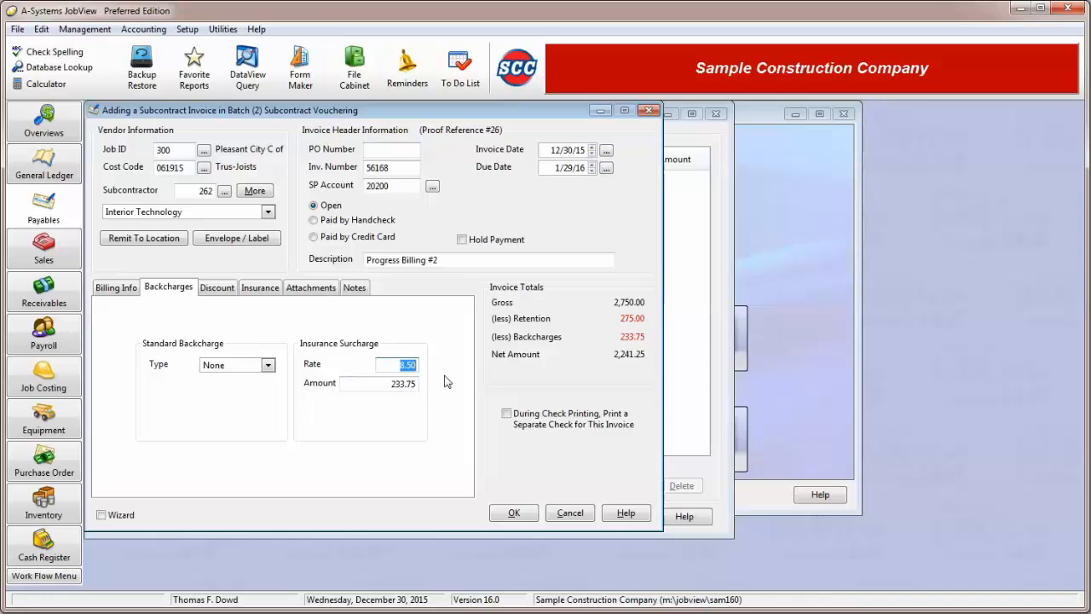
key("BackSpace")
Open the Discount tab and examine its rate, amount and expiry fields.
left_click(214, 288)
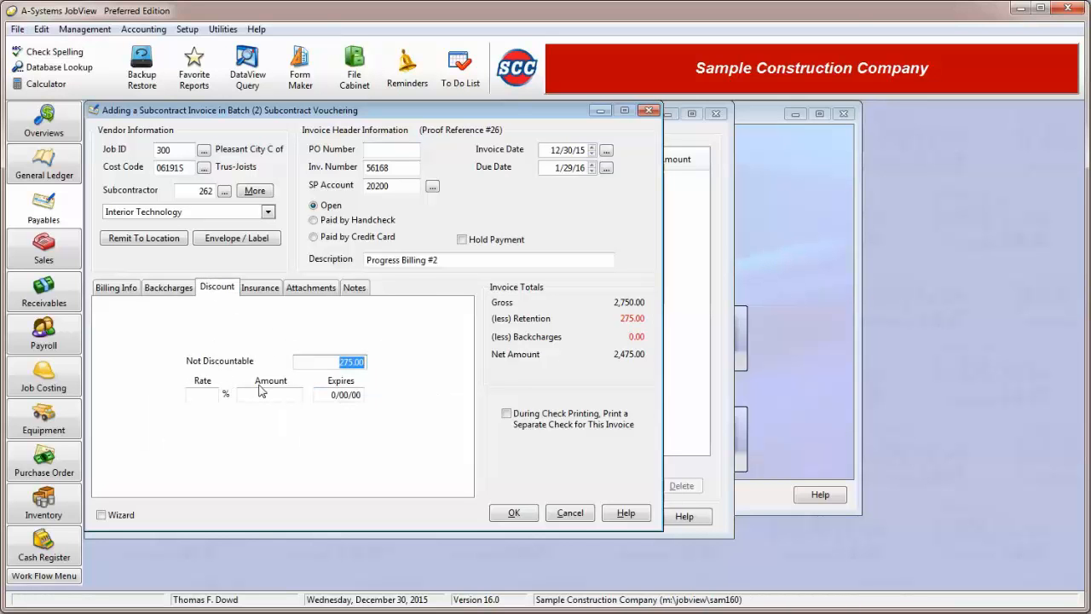
left_click(210, 396)
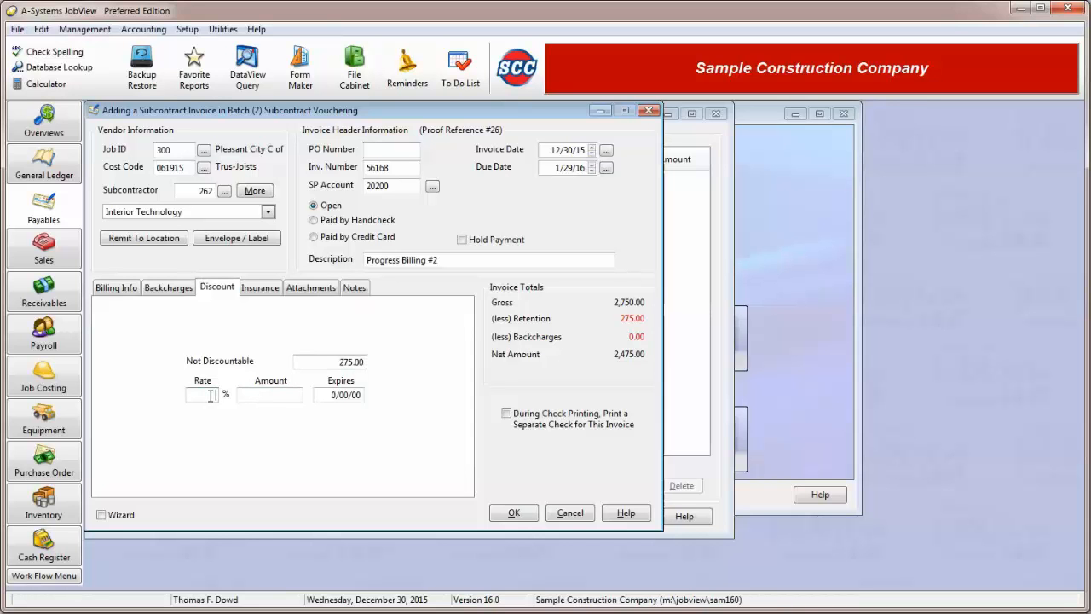
left_click(267, 392)
left_click(320, 398)
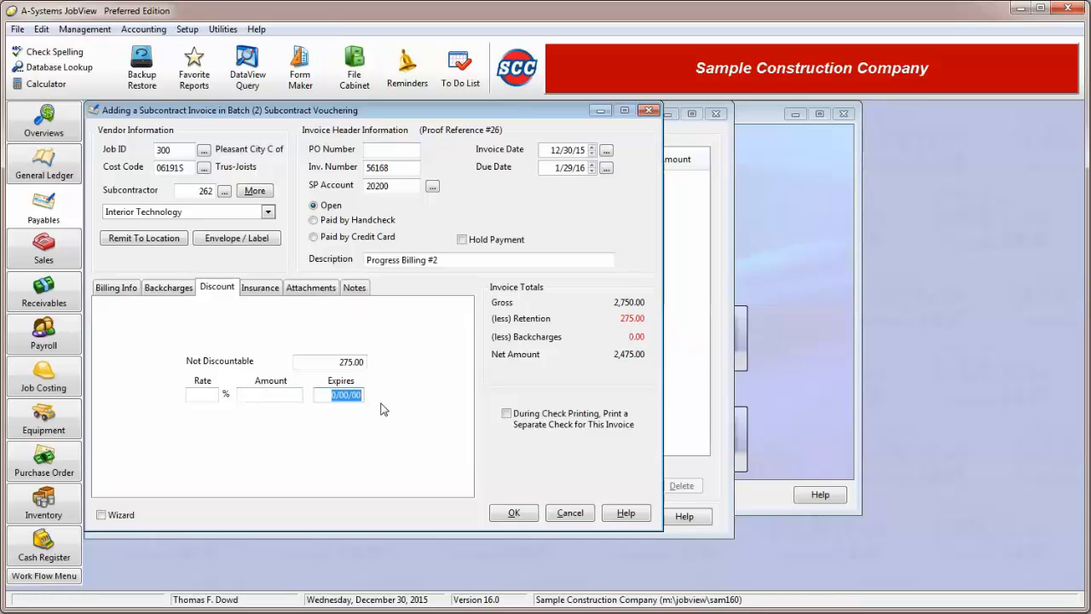
Review the Insurance, Attachments and Notes tabs of the subcontract invoice.
left_click(261, 290)
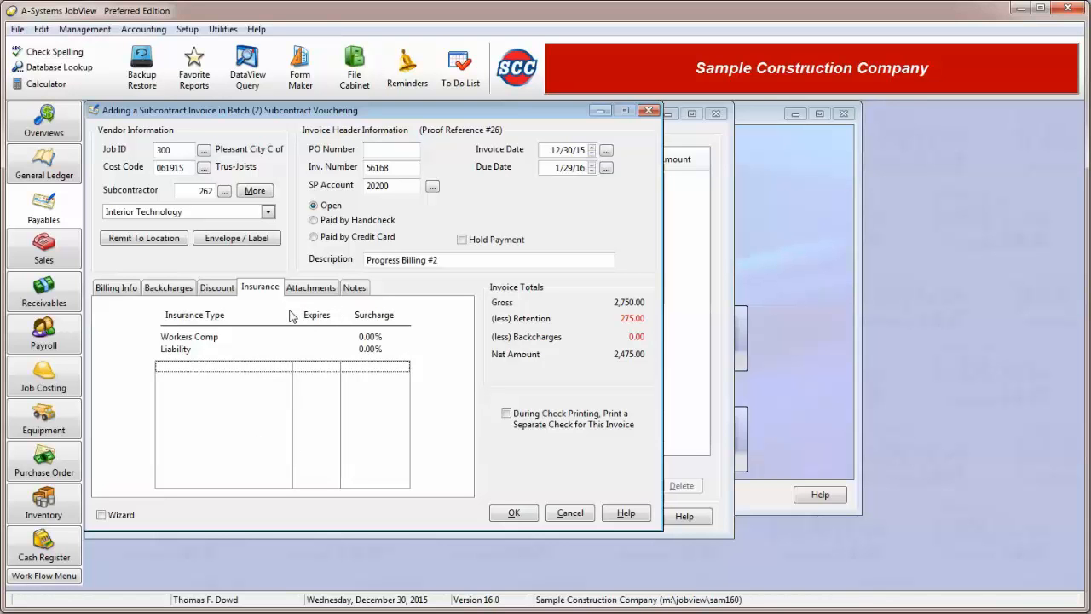
left_click(313, 288)
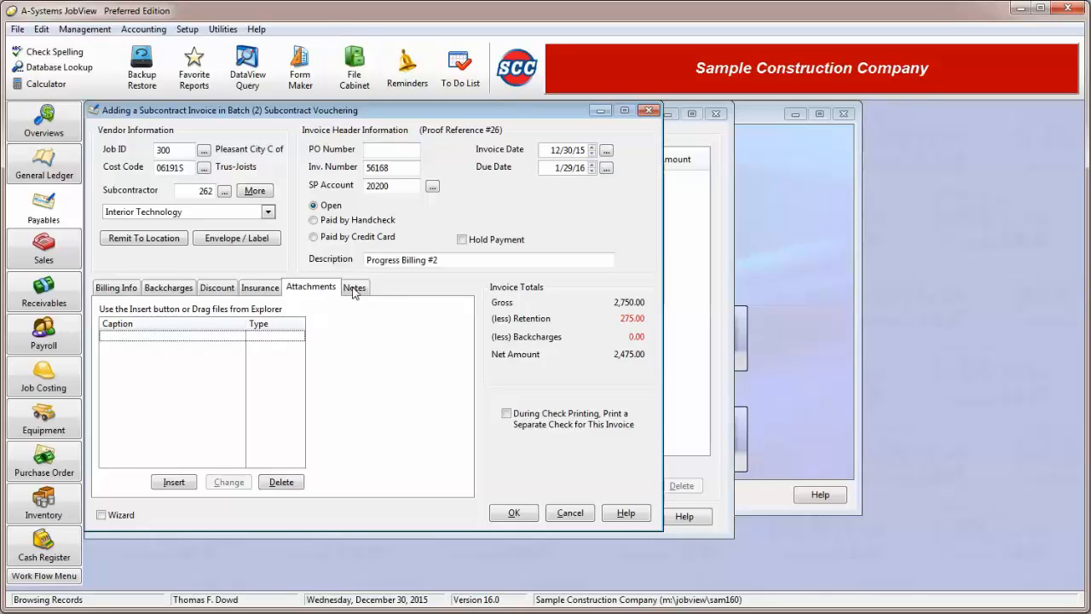
left_click(354, 289)
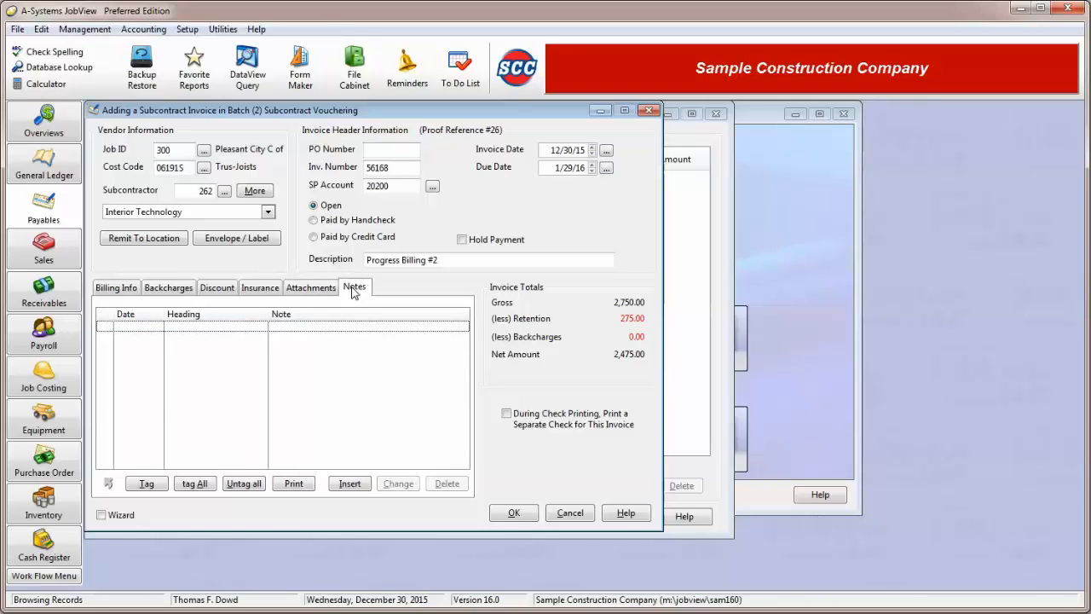
Save the subcontract invoice and cancel the blank form that opens for another invoice.
left_click(515, 515)
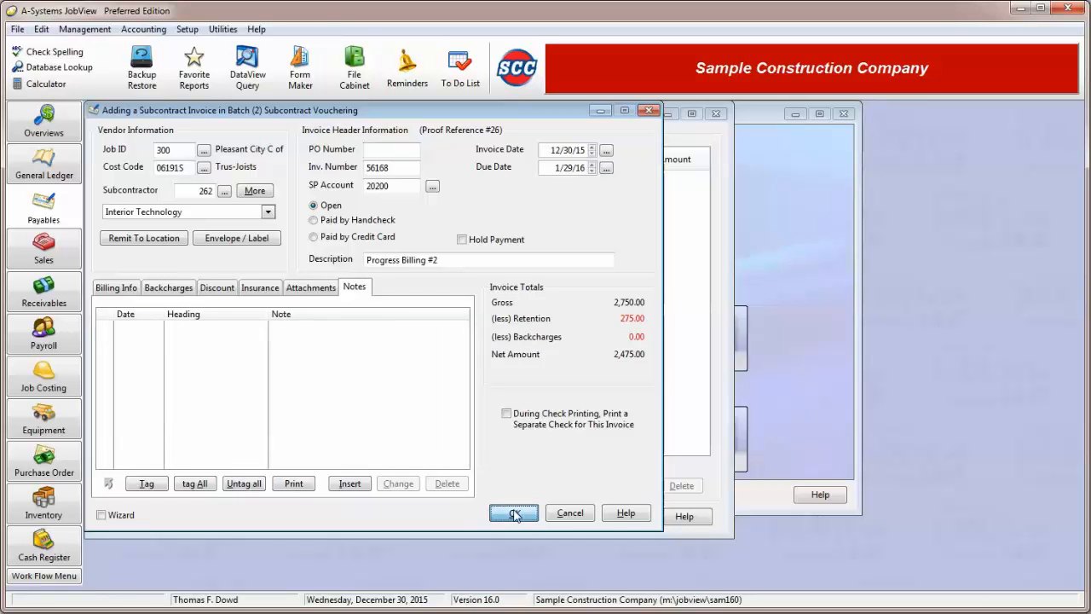
left_click(568, 514)
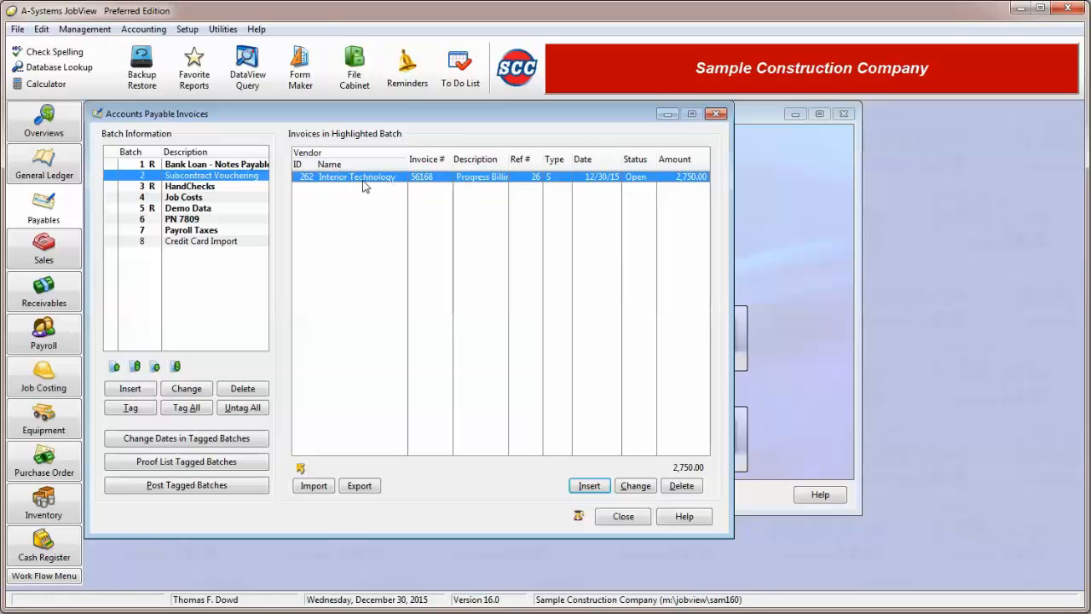
Tag the Subcontract Vouchering batch and look at the invoice date change options without applying any.
left_click(130, 408)
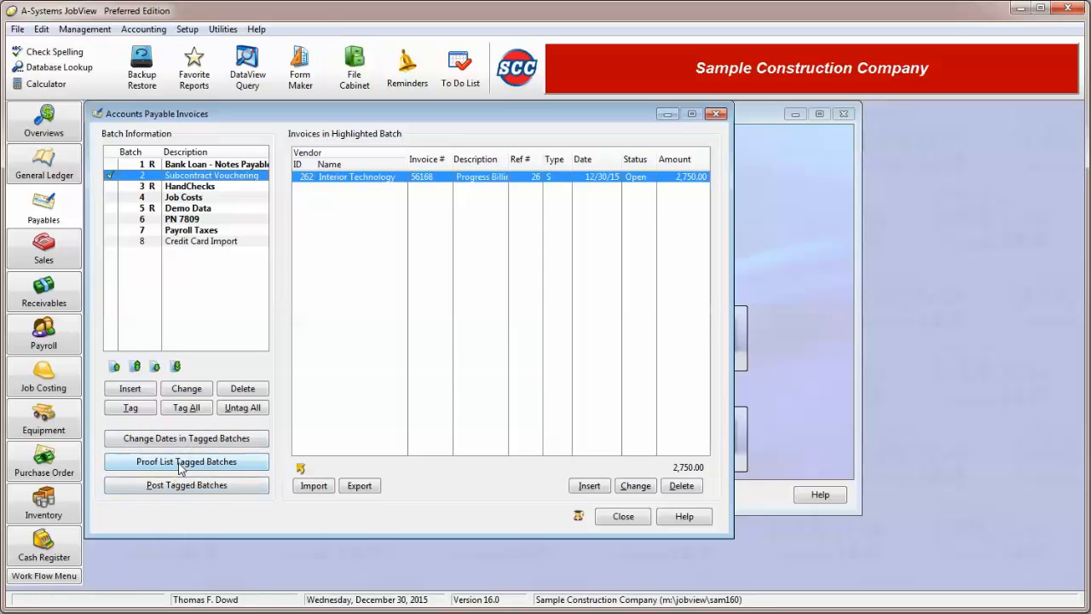
left_click(189, 440)
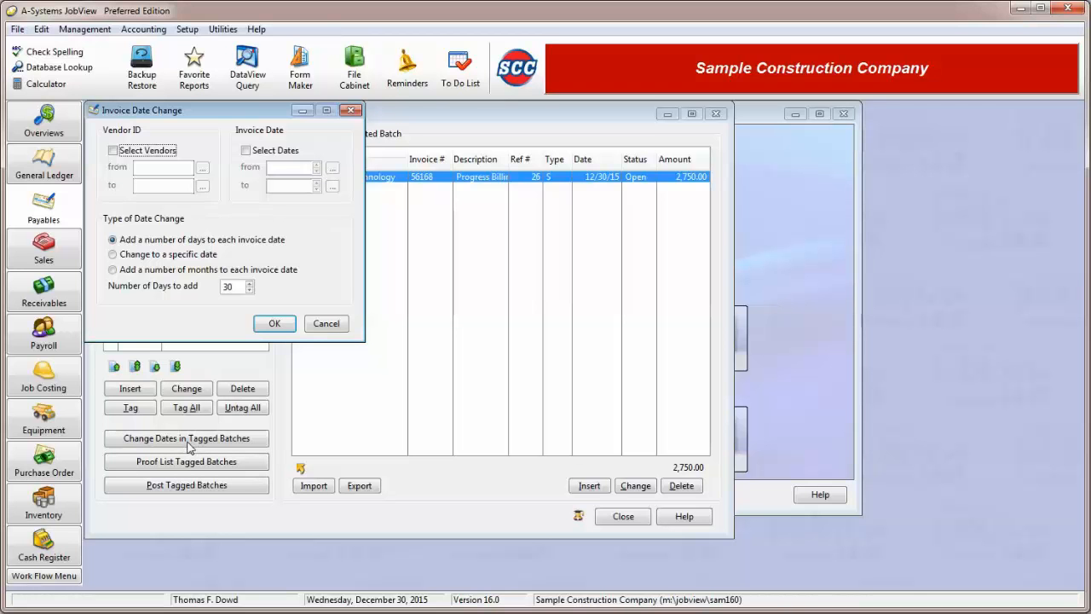
left_click(328, 325)
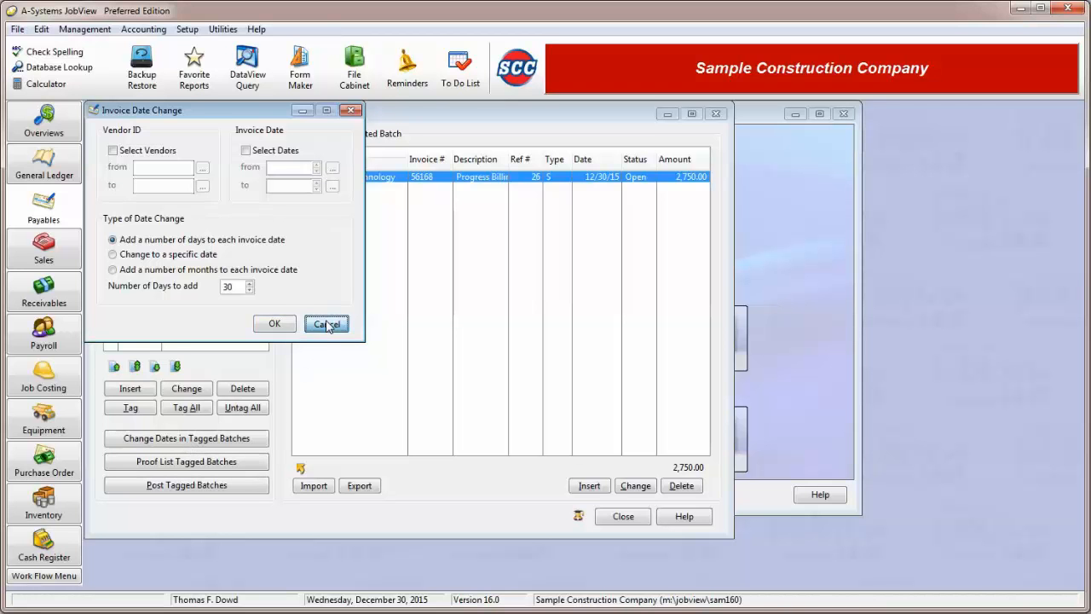
Print the Standard proof listing for the tagged batch.
left_click(209, 464)
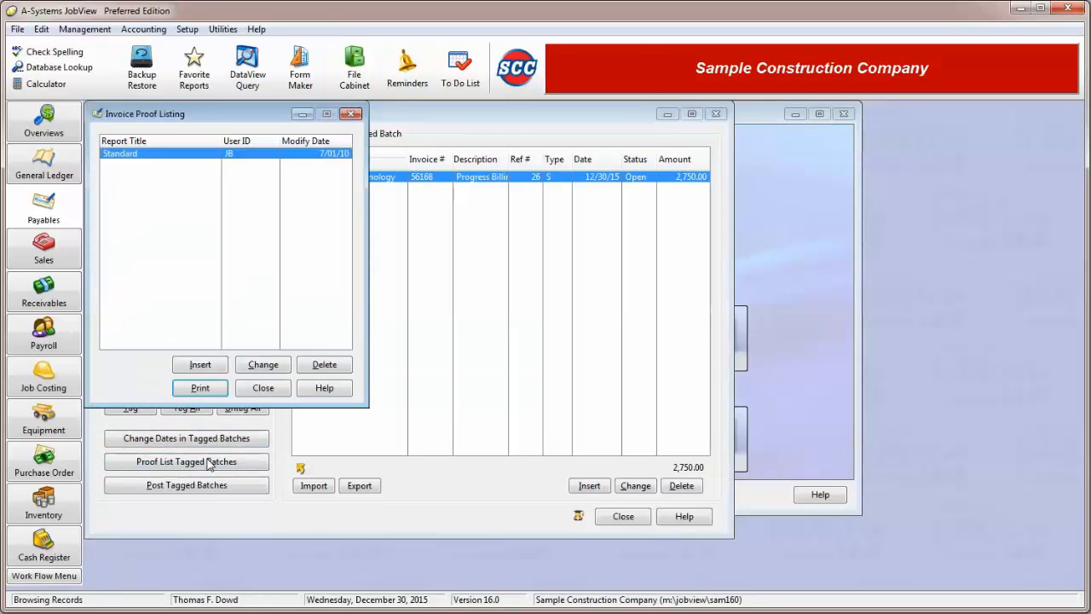
left_click(200, 389)
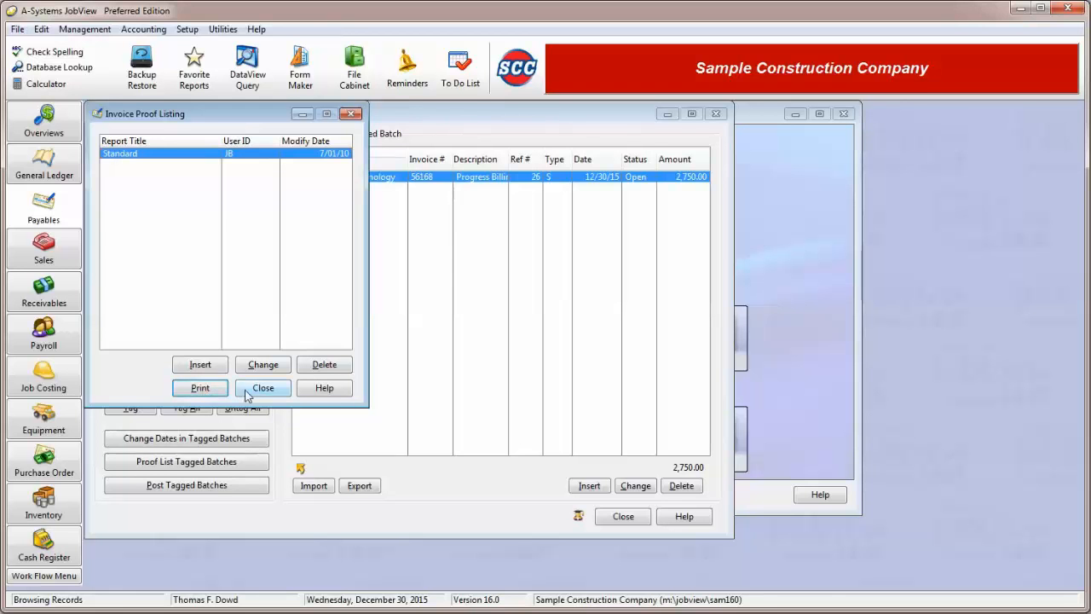
Post the tagged batch without a backup, finish the posting and close the invoices window.
left_click(210, 491)
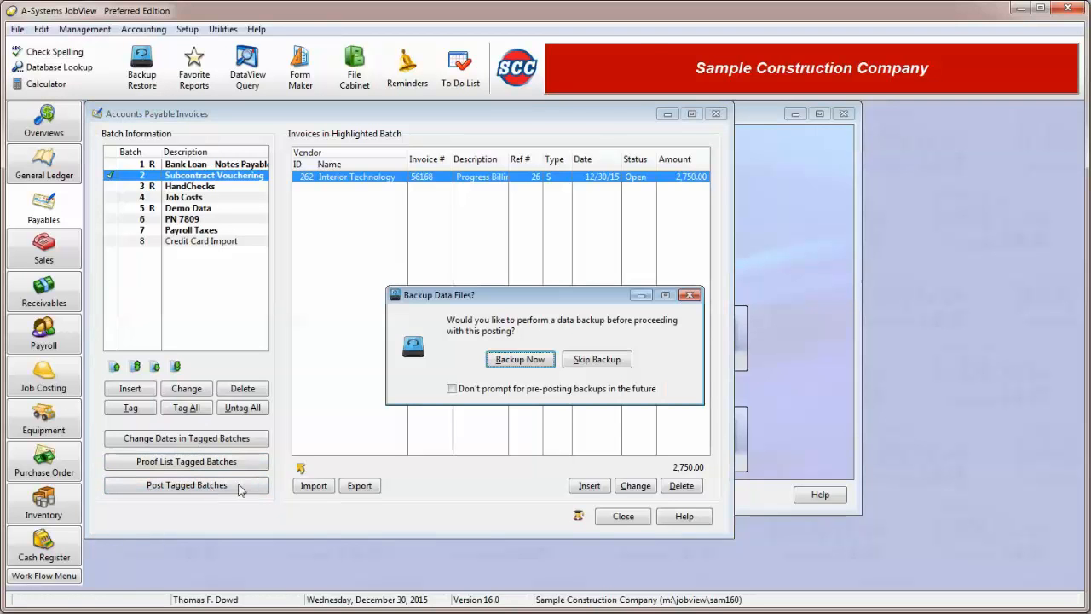
left_click(600, 360)
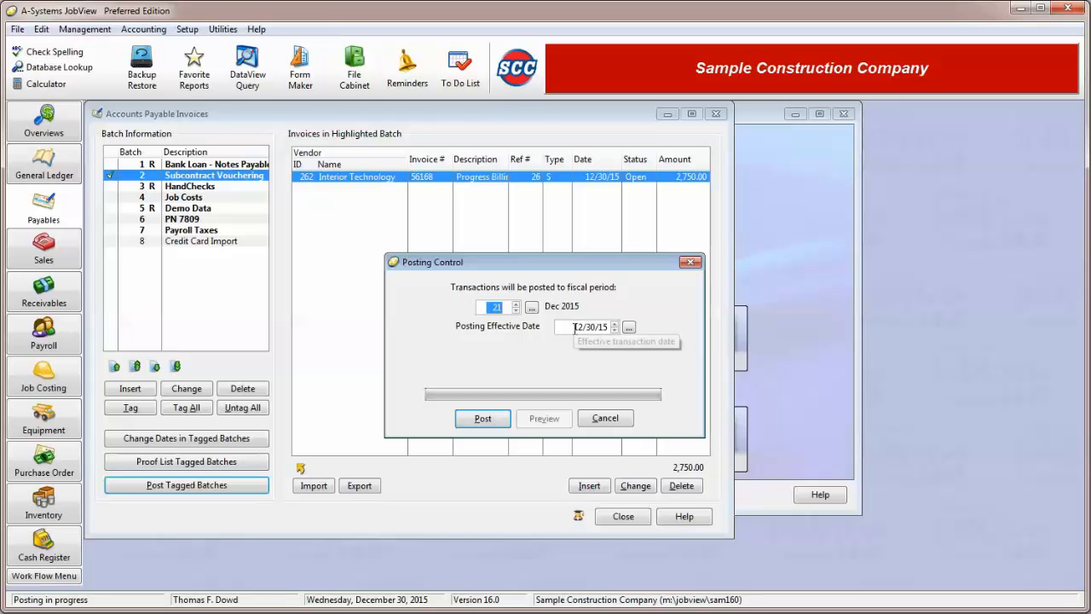
left_click(483, 419)
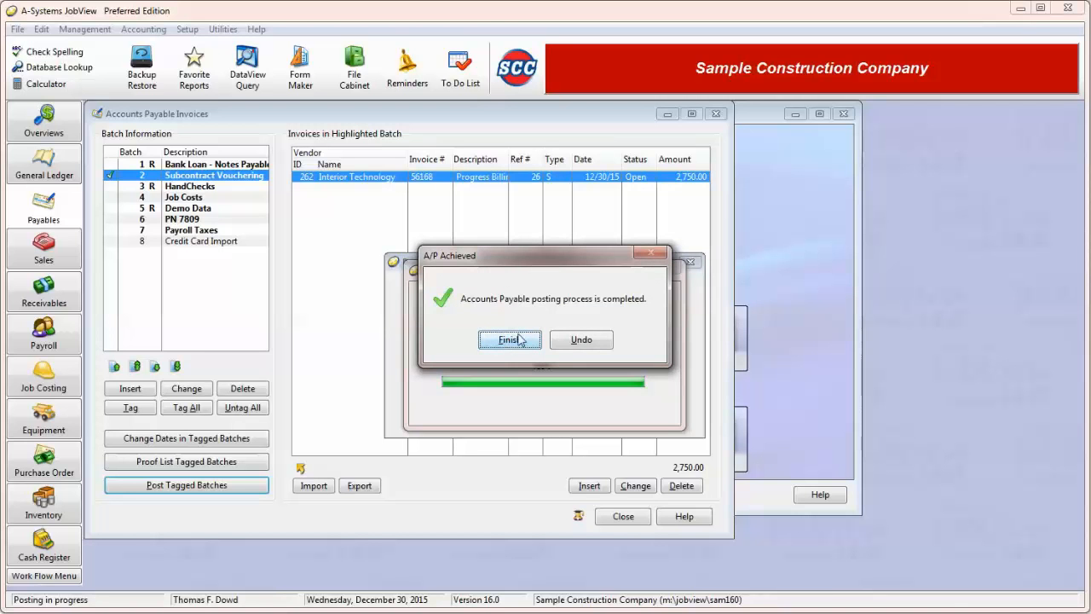
left_click(594, 342)
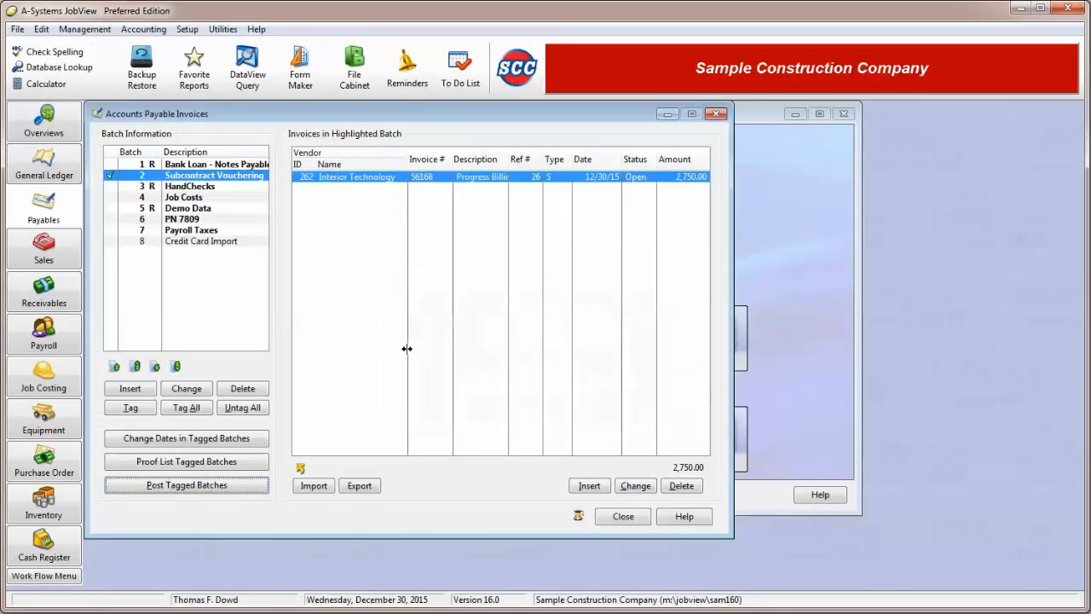
left_click(623, 517)
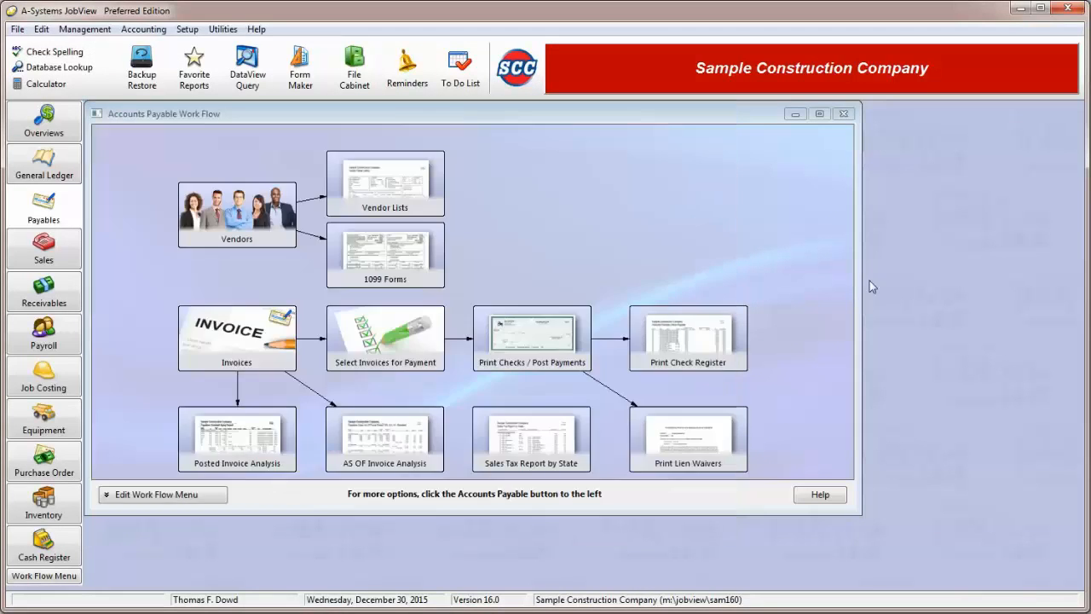